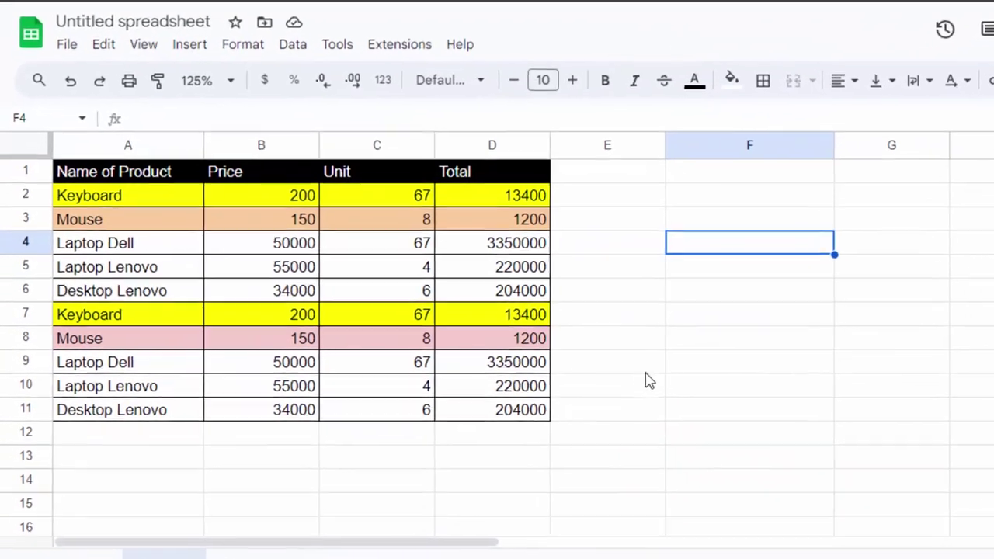
Search Windows for 'e' so Microsoft Office Excel 2007 shows as the best match
click(718, 398)
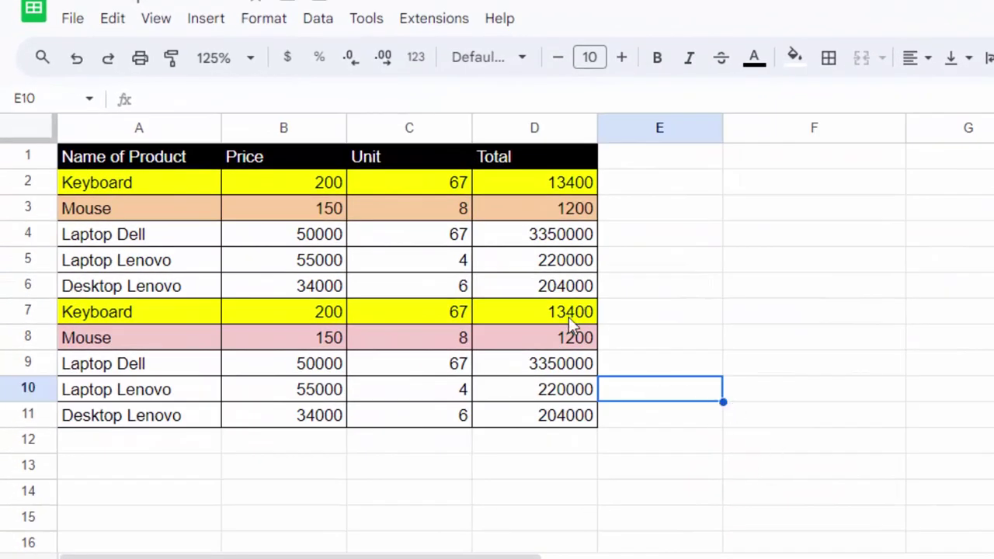
key(super)
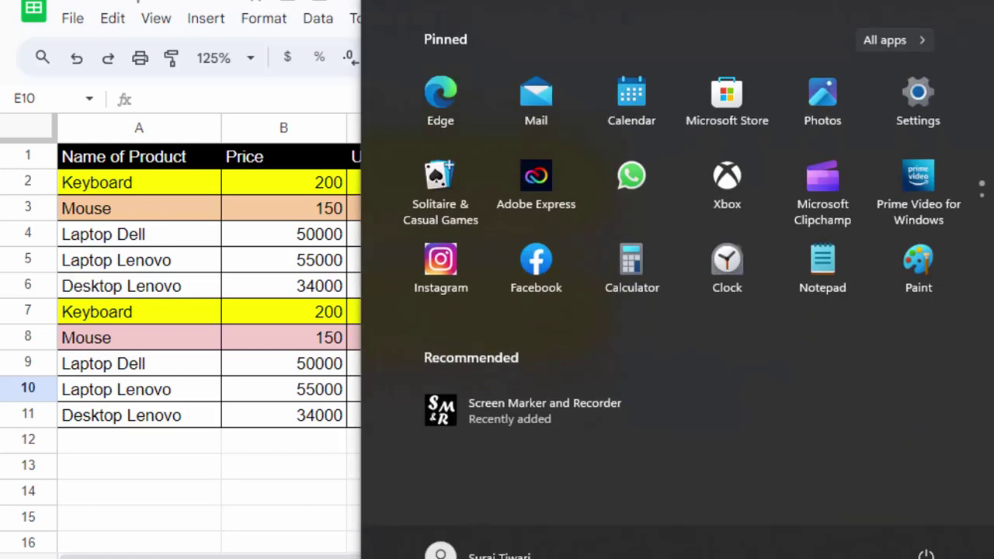
text(e)
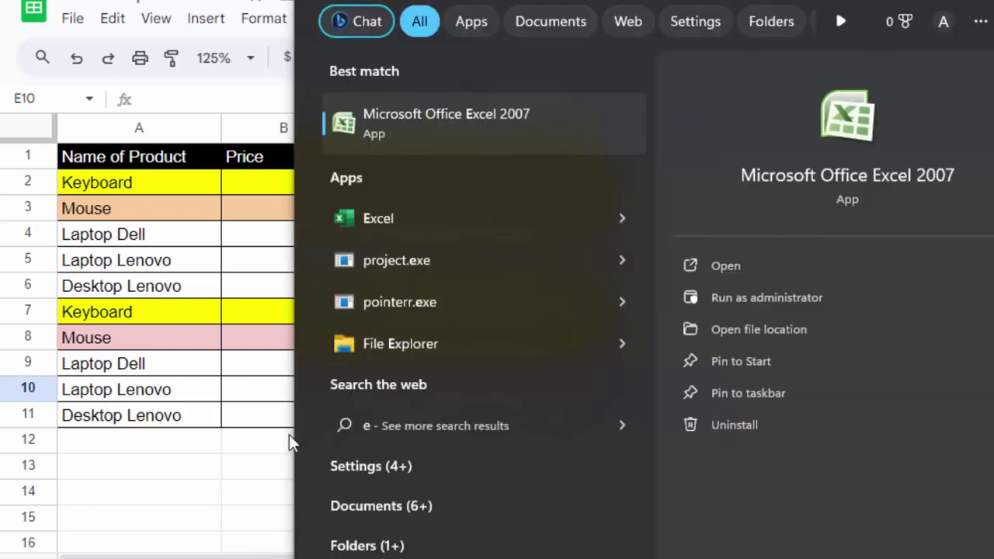
Launch Excel 2007 with a blank Book1 and check What-If Analysis on the Data tab
click(482, 140)
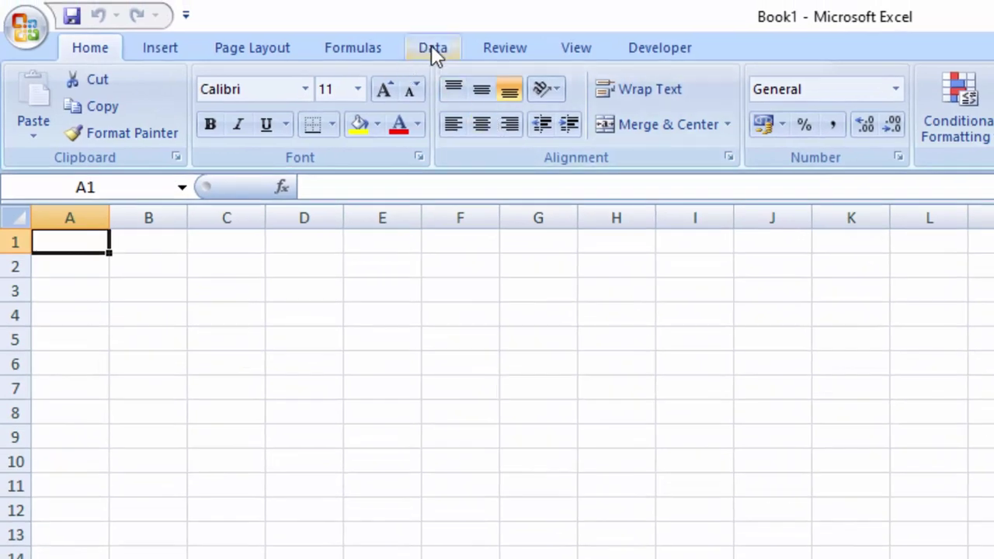
click(432, 48)
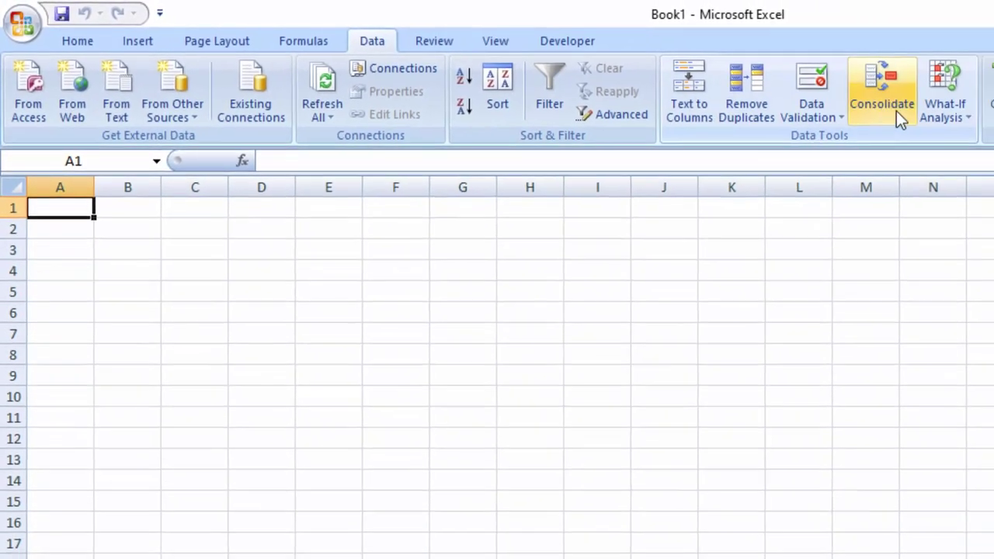
click(930, 117)
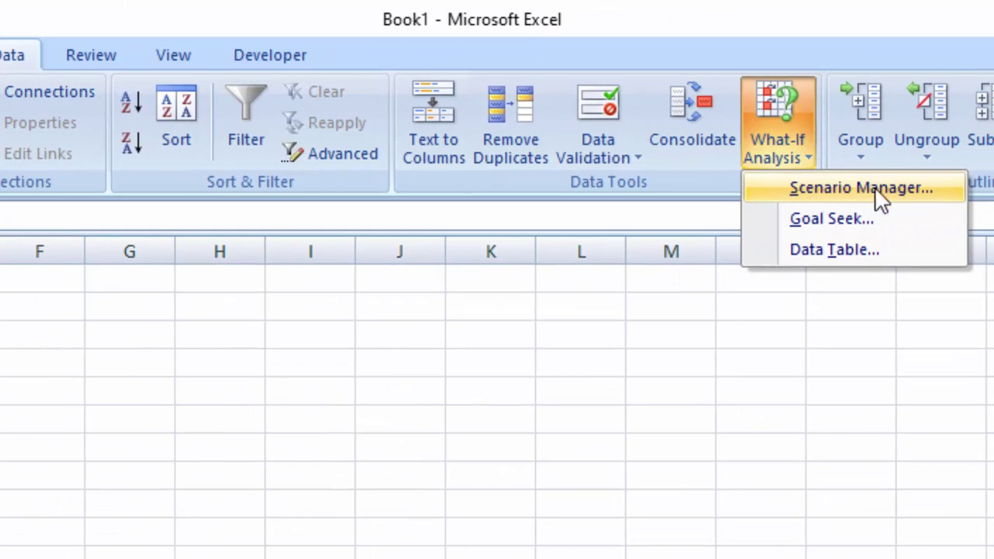
click(844, 477)
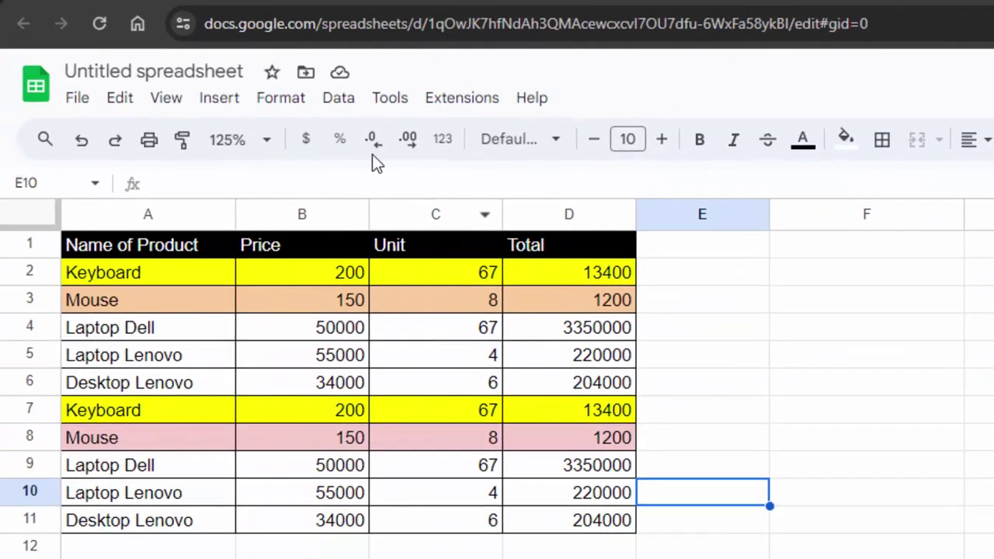
click(334, 97)
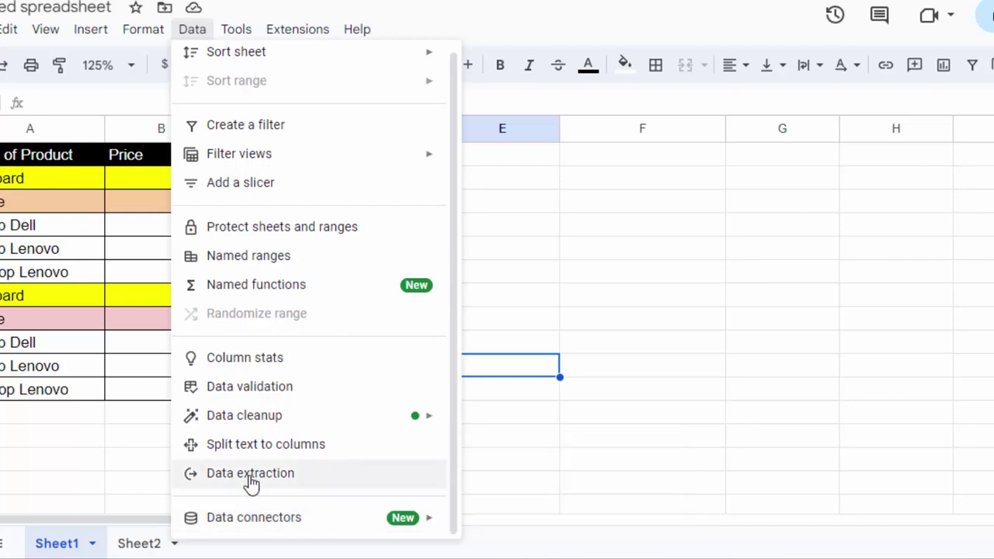
Select the Google Sheets product table from A1 to D11
click(638, 278)
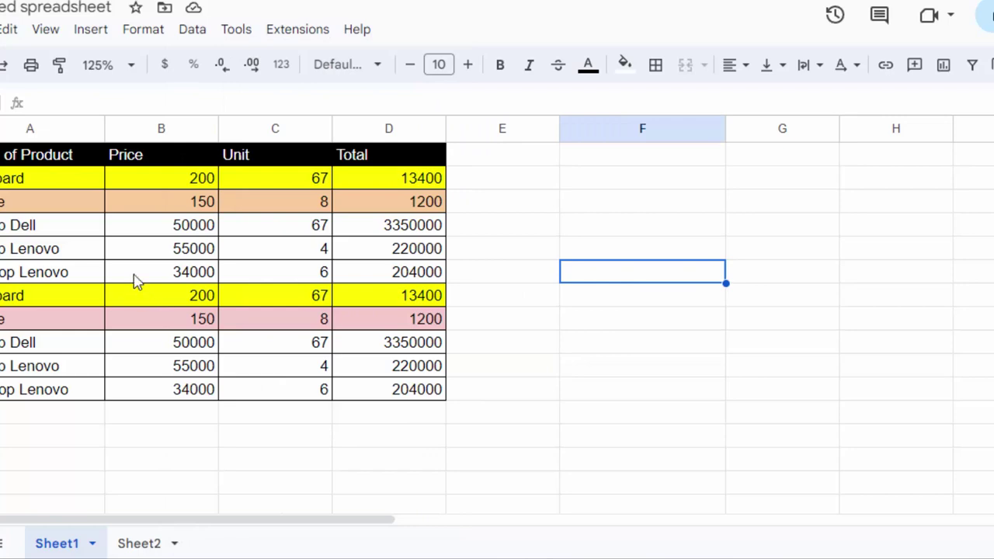
mouse_move(71, 159)
mouse_down()
mouse_move(273, 269)
mouse_move(423, 393)
mouse_up()
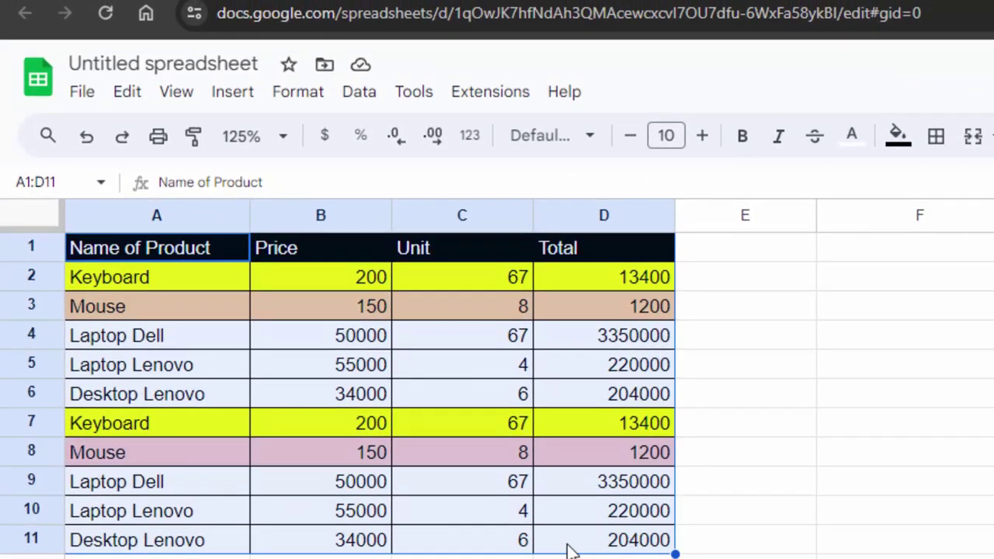
Open Get add-ons from the Extensions menu to show the Workspace Marketplace
click(487, 105)
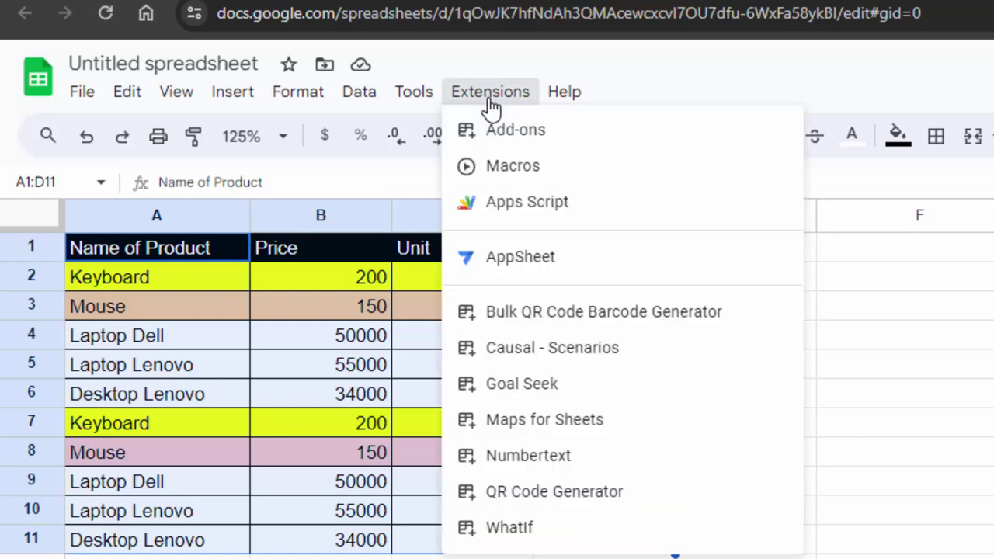
mouse_move(516, 130)
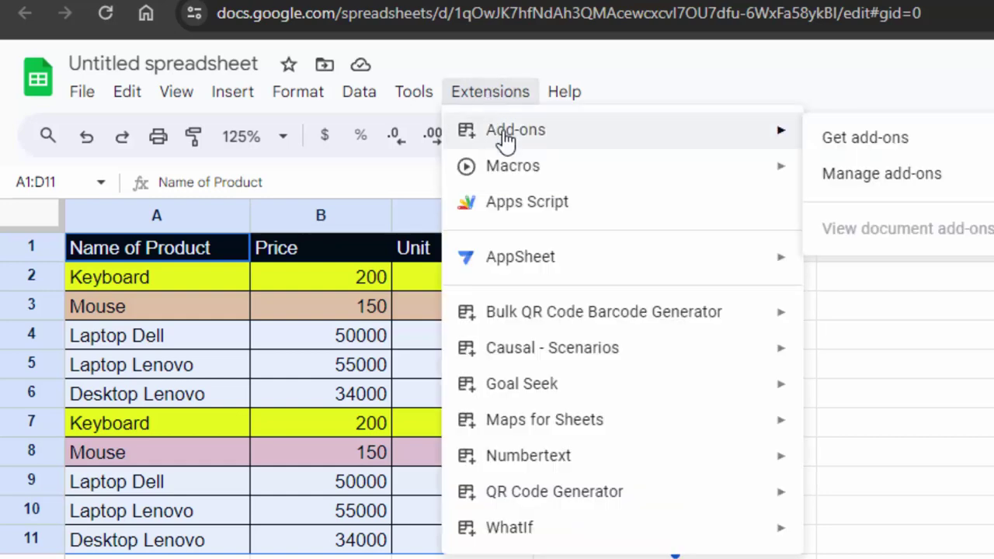
click(861, 144)
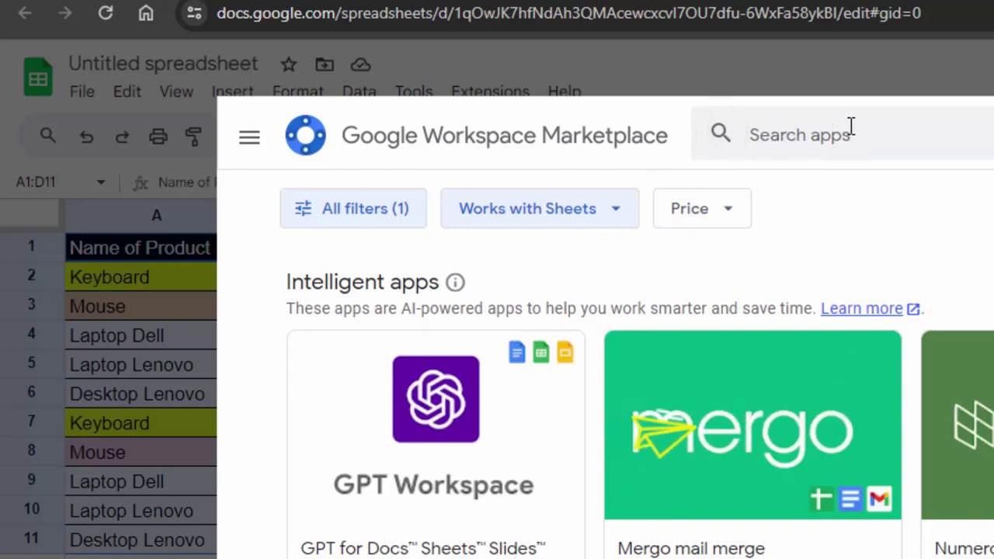
Search the Marketplace for 'sce' and open the Scenario Manager | finance toolkit listing
click(851, 126)
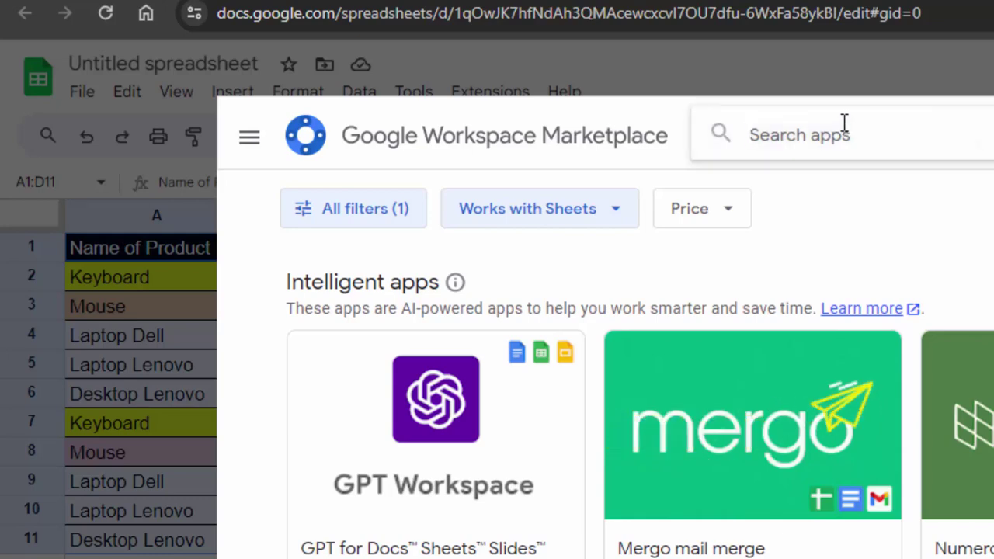
text(s)
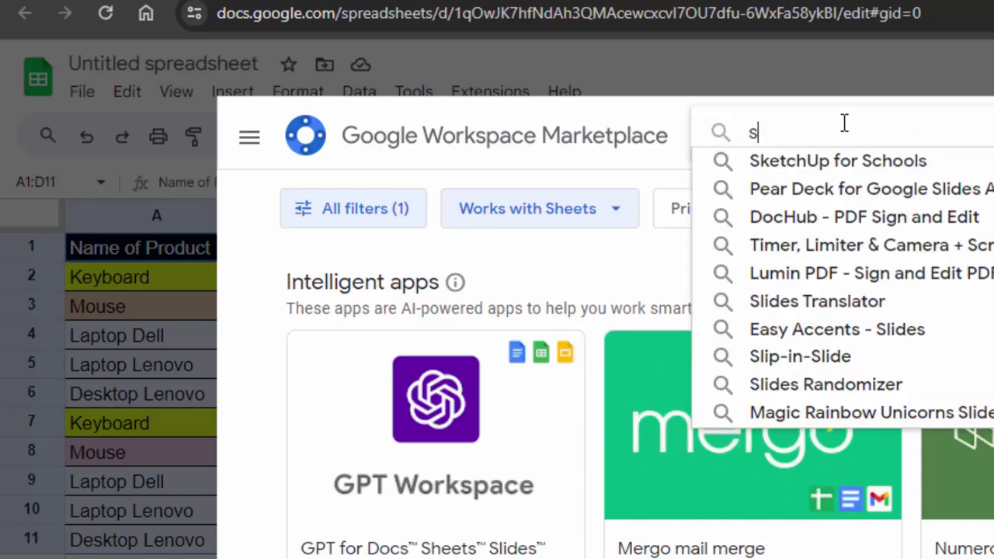
text(ce)
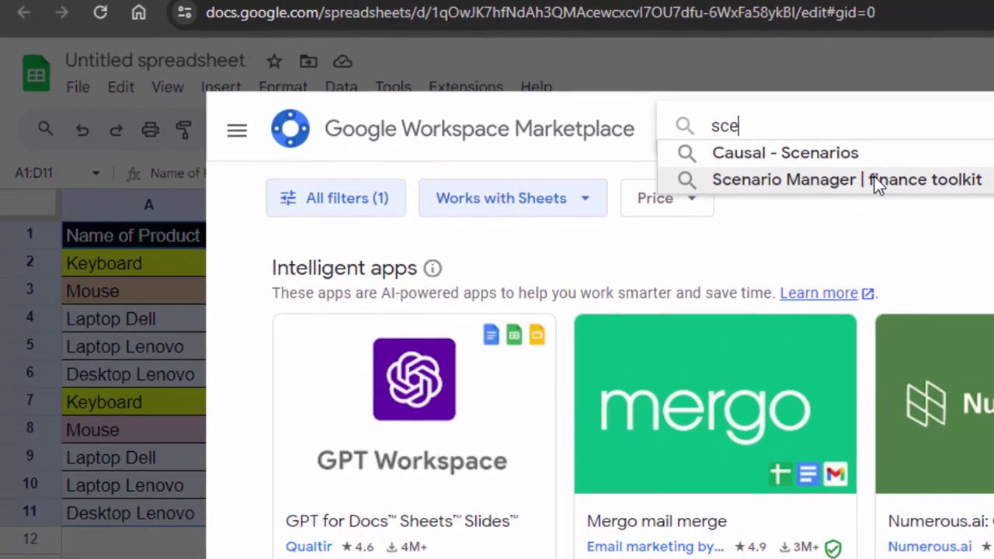
click(893, 189)
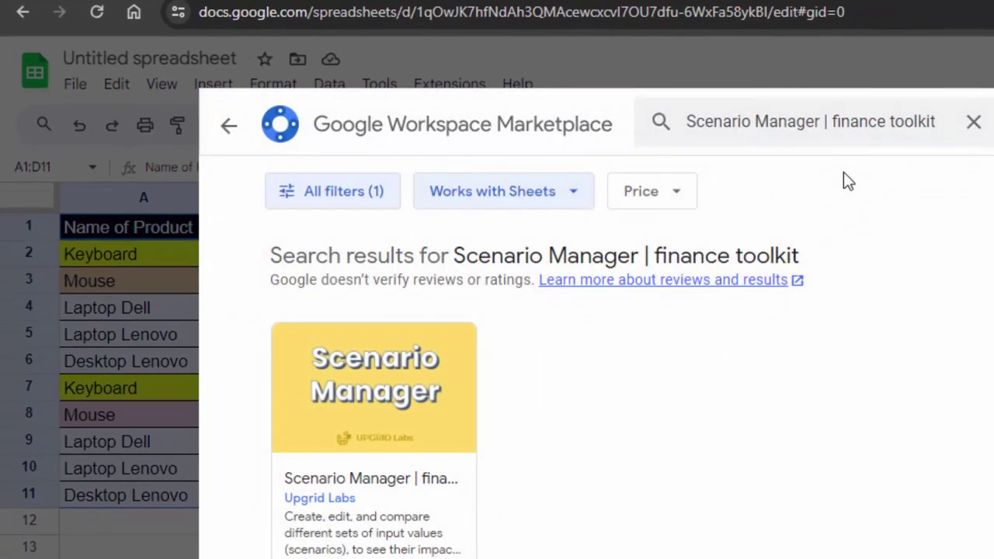
click(440, 412)
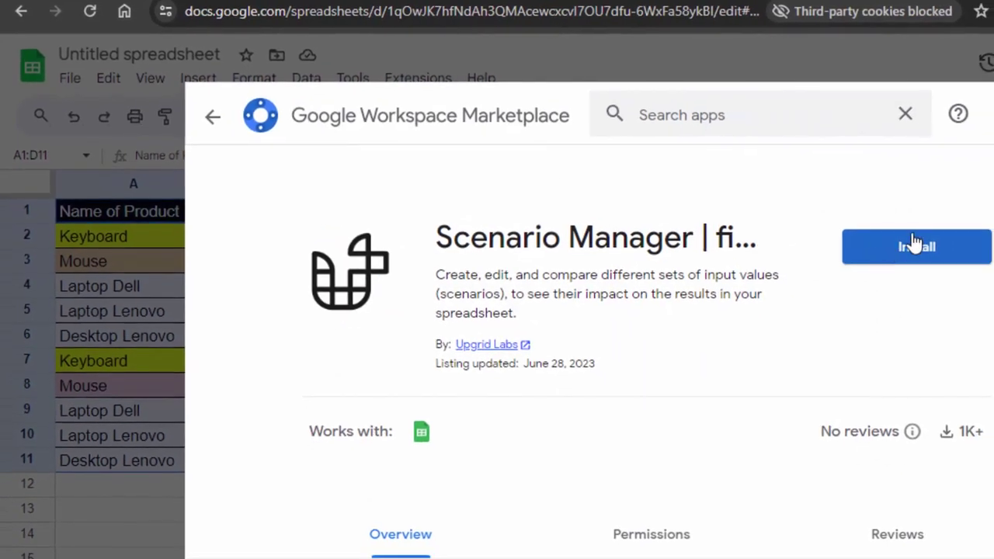
Install Scenario Manager | finance toolkit, choosing the Google account, granting access, dismissing the confirmation
click(917, 247)
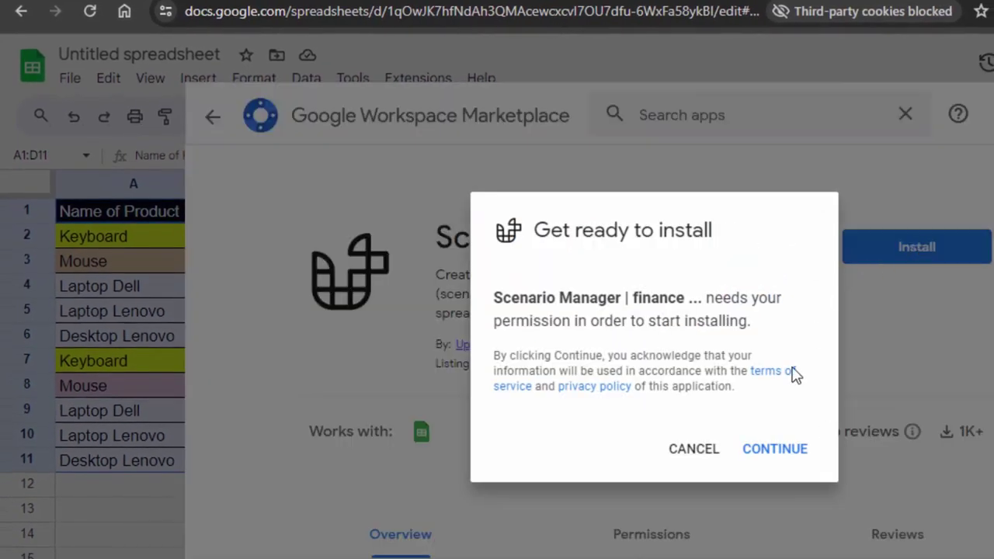
click(787, 456)
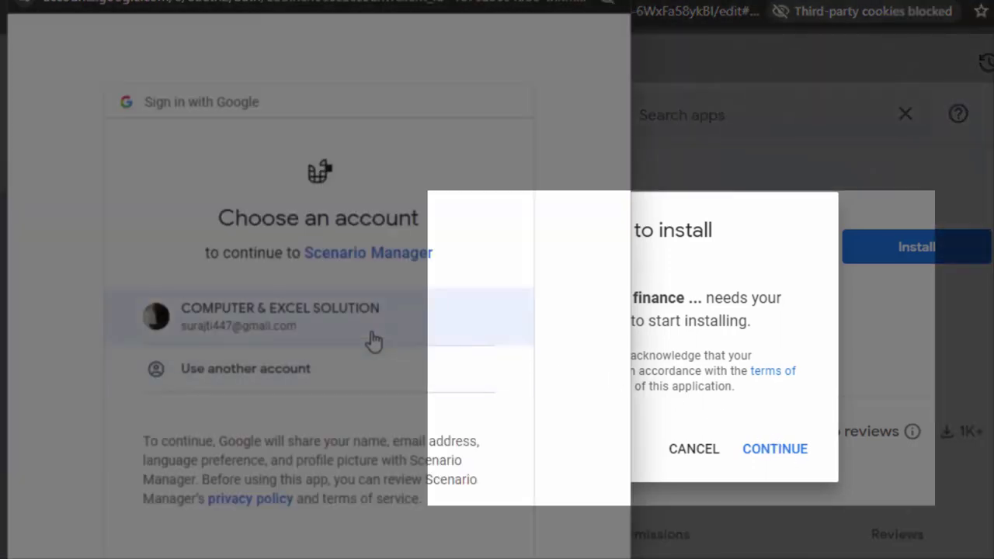
click(371, 339)
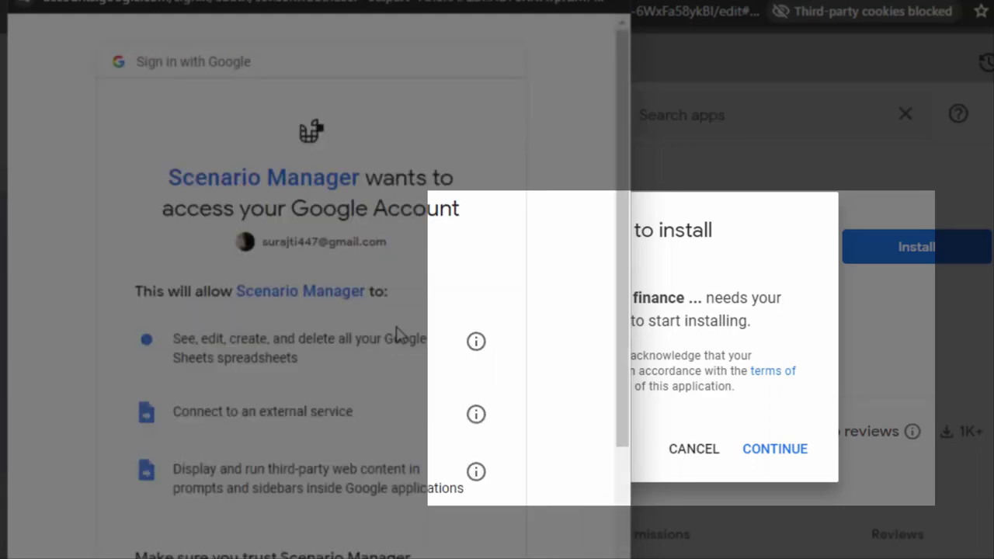
scroll(406, 419, down, 3)
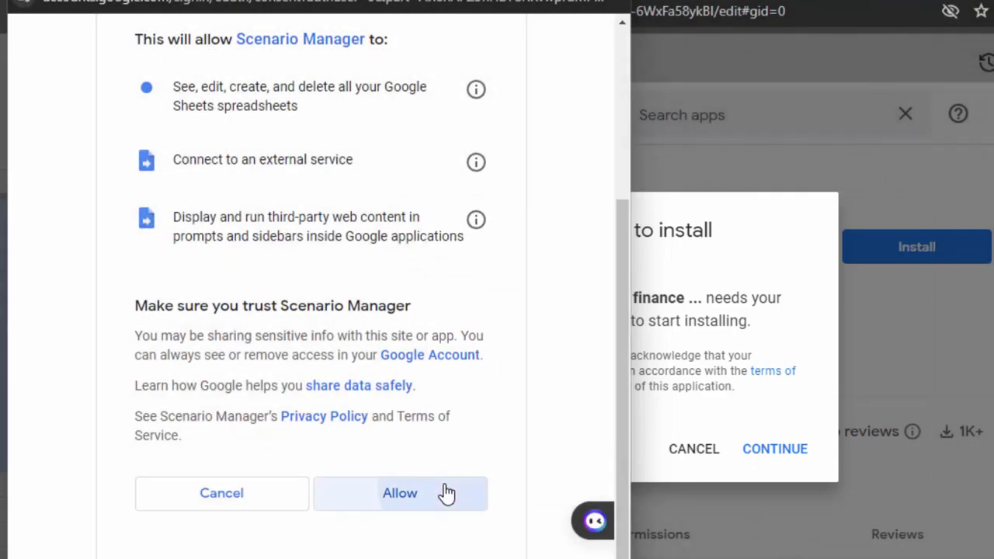
click(446, 493)
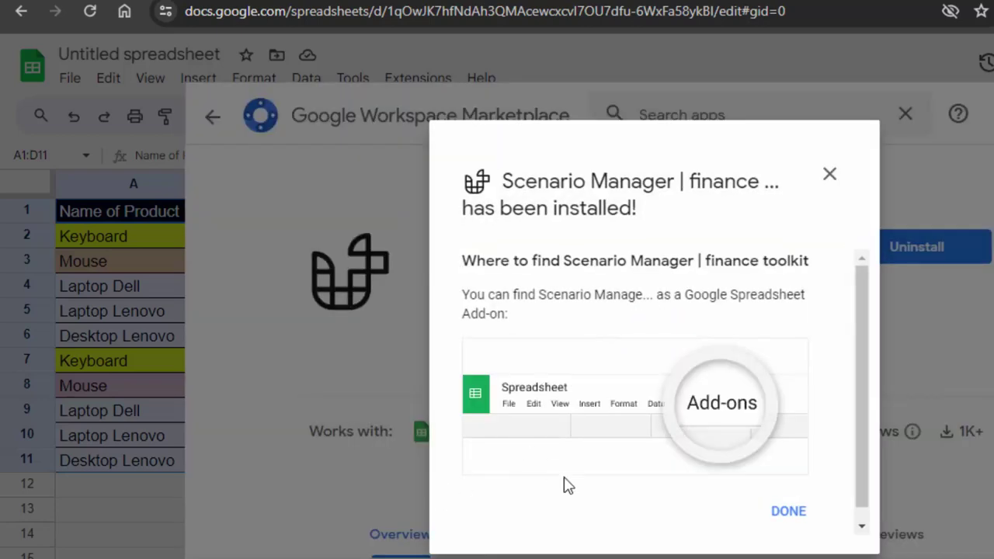
click(806, 515)
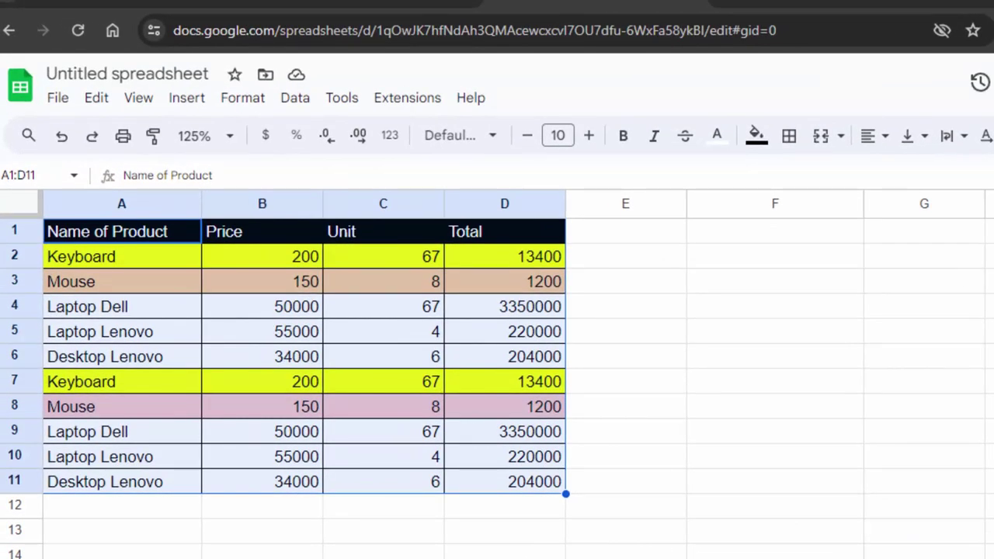
Open the Numbertext Samples sidebar from the Extensions add-ons menu
click(407, 99)
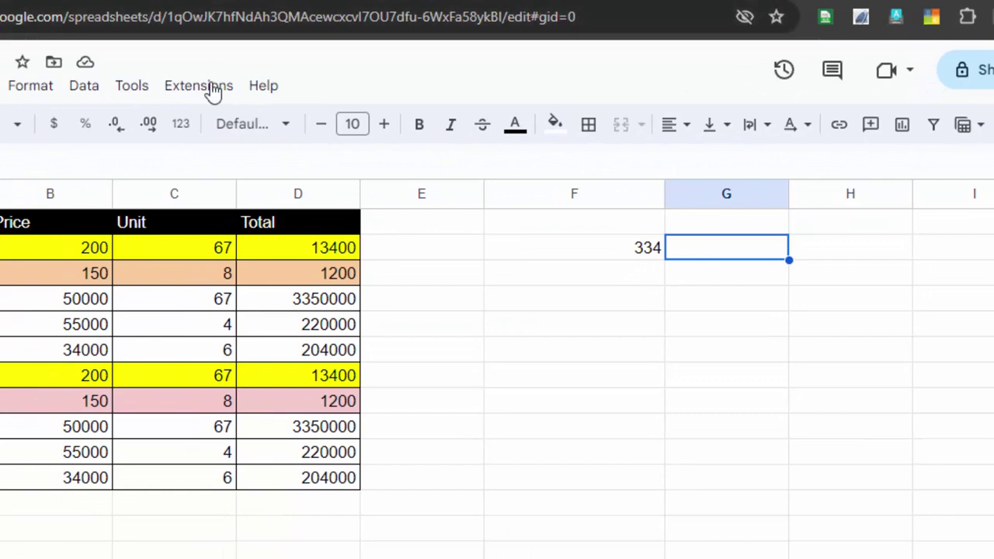
click(213, 90)
mouse_move(365, 381)
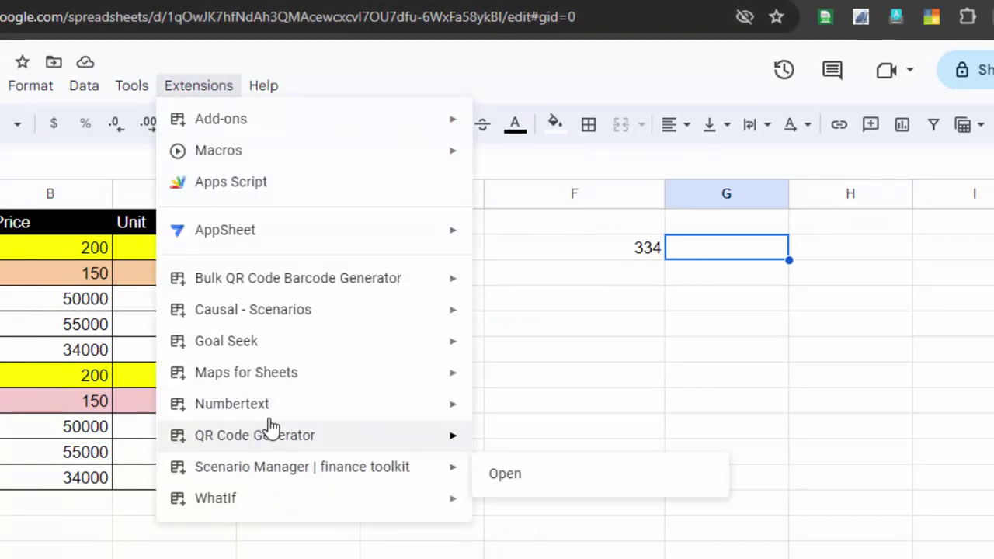
mouse_move(332, 336)
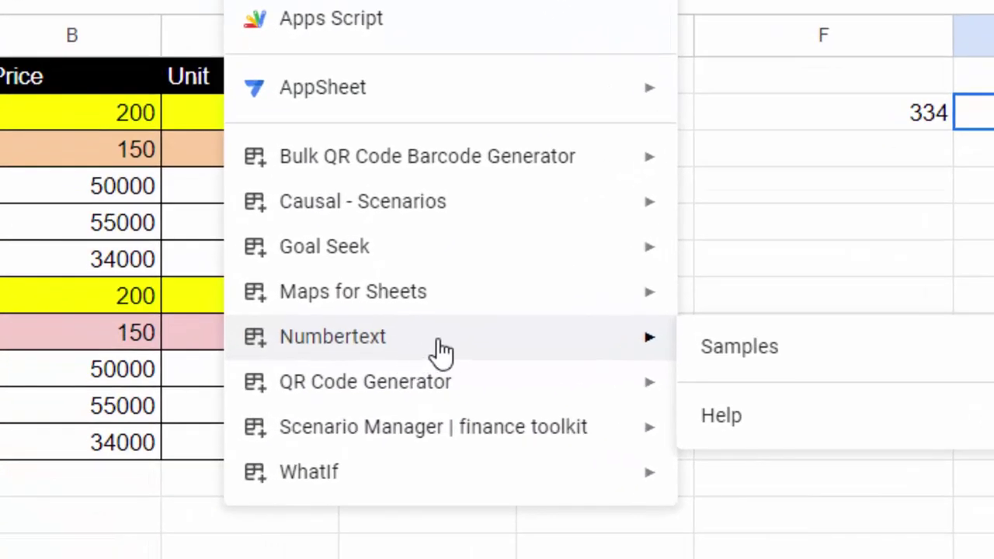
click(722, 354)
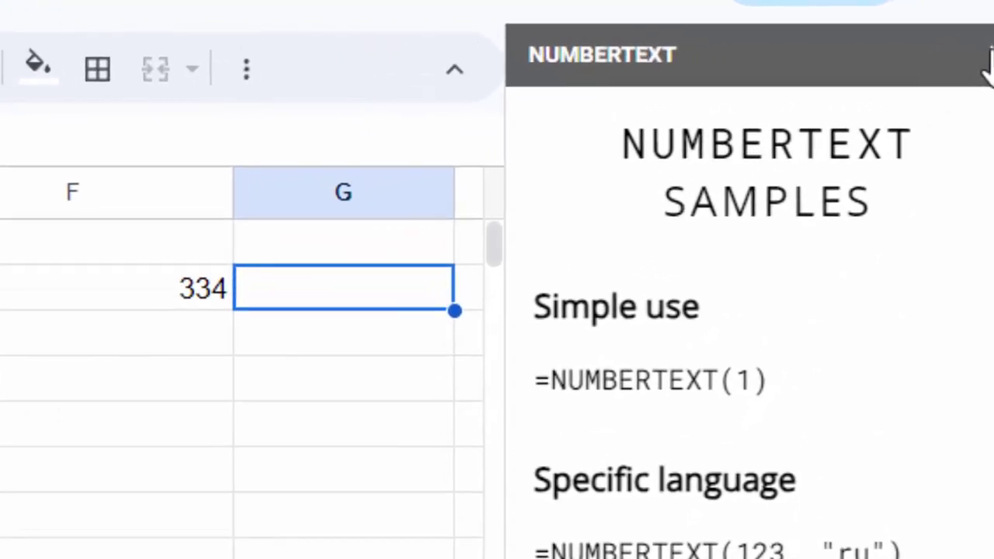
Close the samples sidebar and enter =NUMBERTEXT(F2) in G2, showing 'three hundred thirty-four'
click(984, 53)
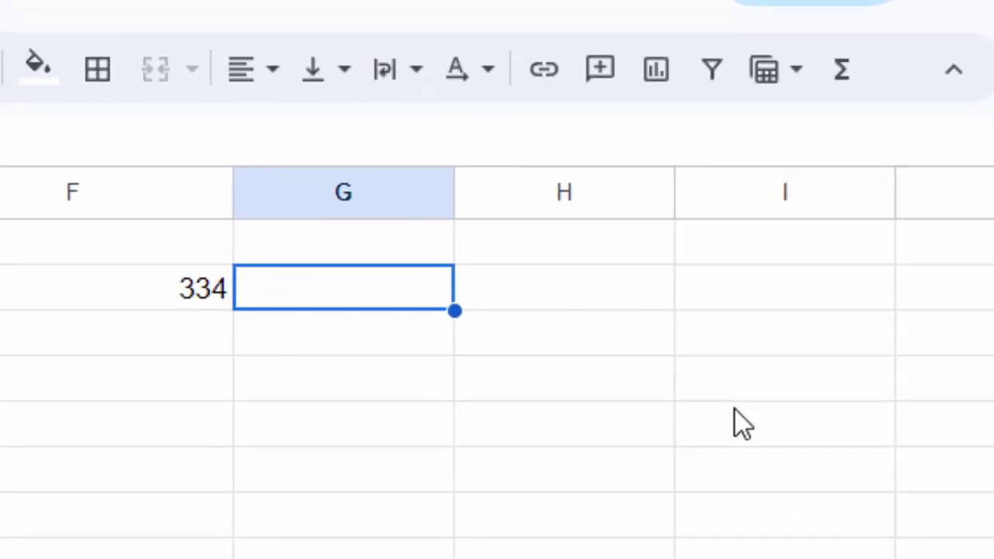
click(341, 514)
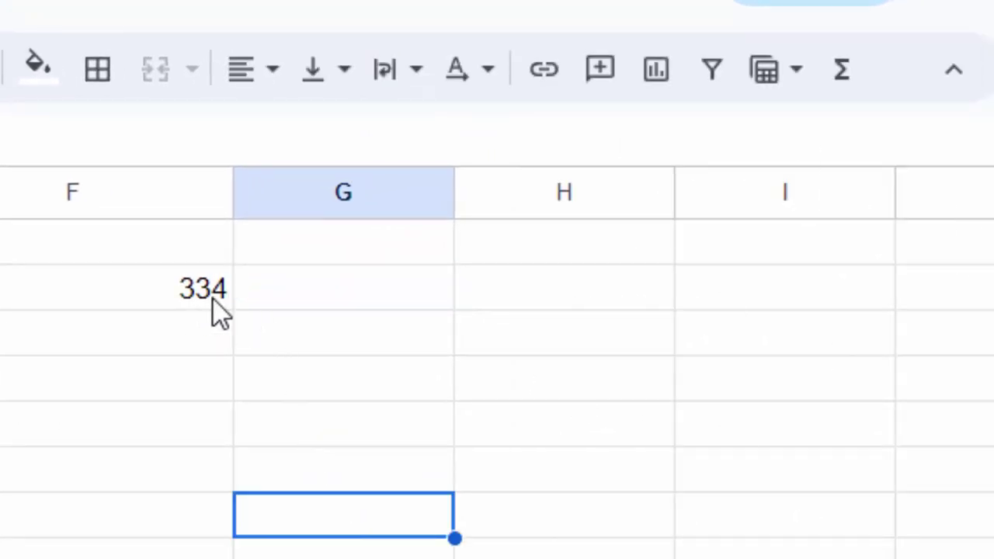
click(339, 314)
text(=)
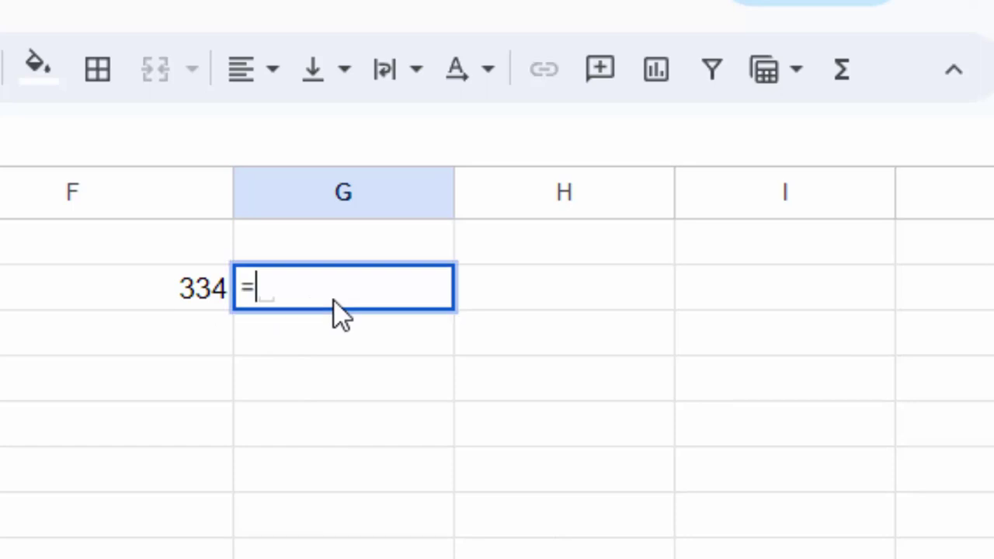
text(num)
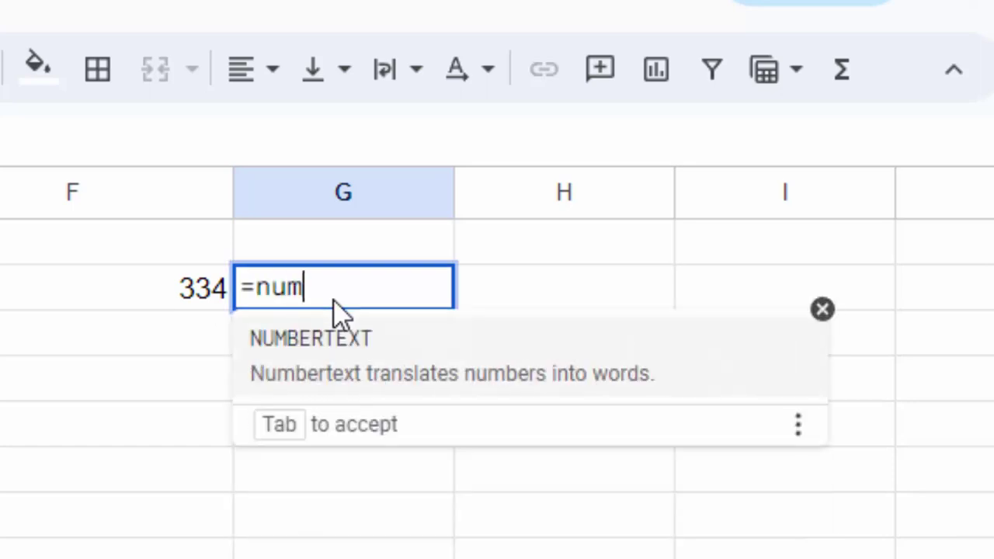
key(Tab)
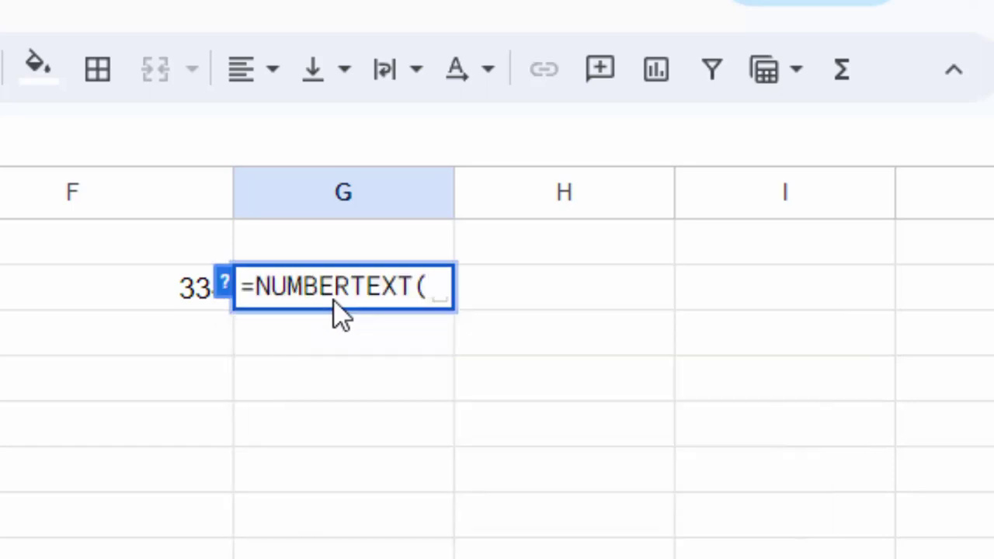
click(89, 276)
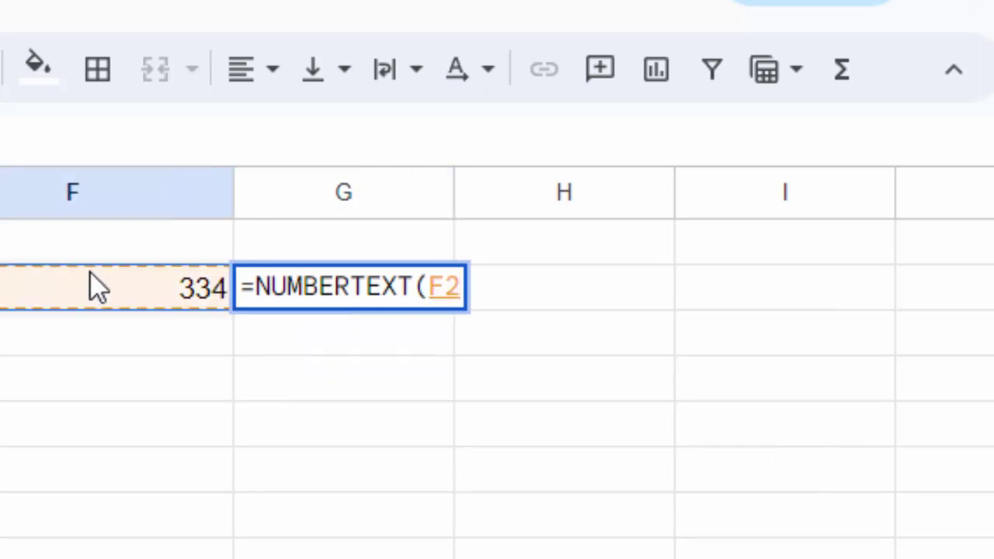
text())
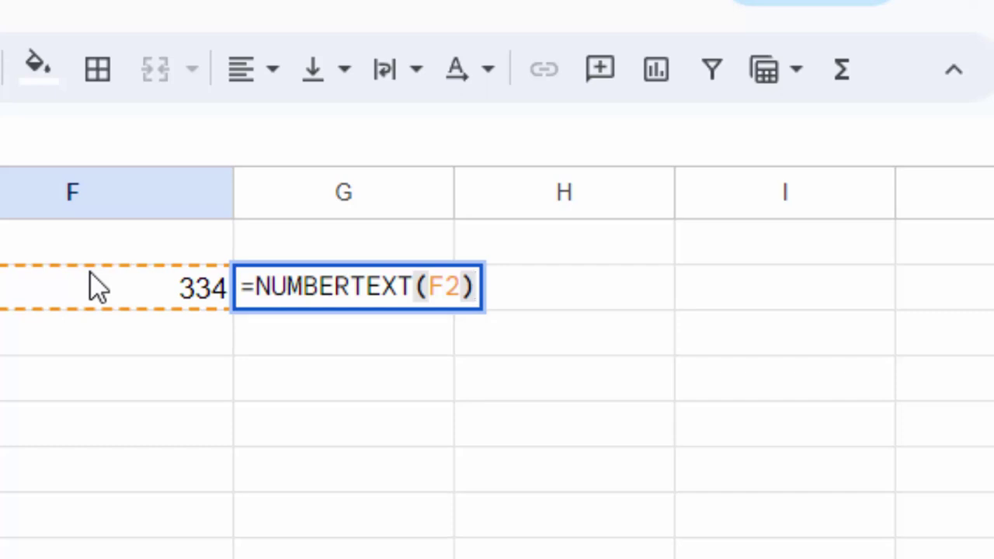
key(Return)
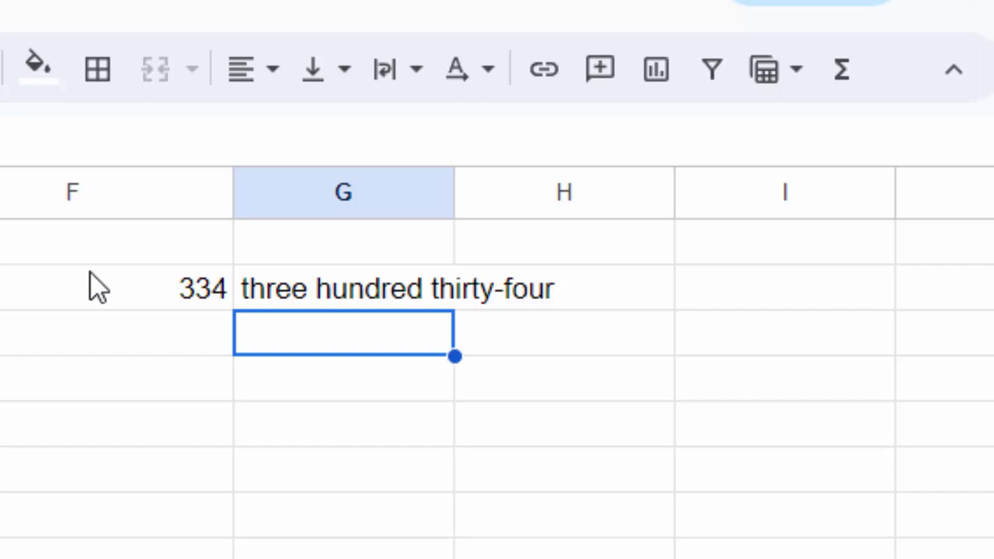
Widen column G, enter 7654 in F3, and fill the NUMBERTEXT formula down to G3
drag(455, 192, 583, 257)
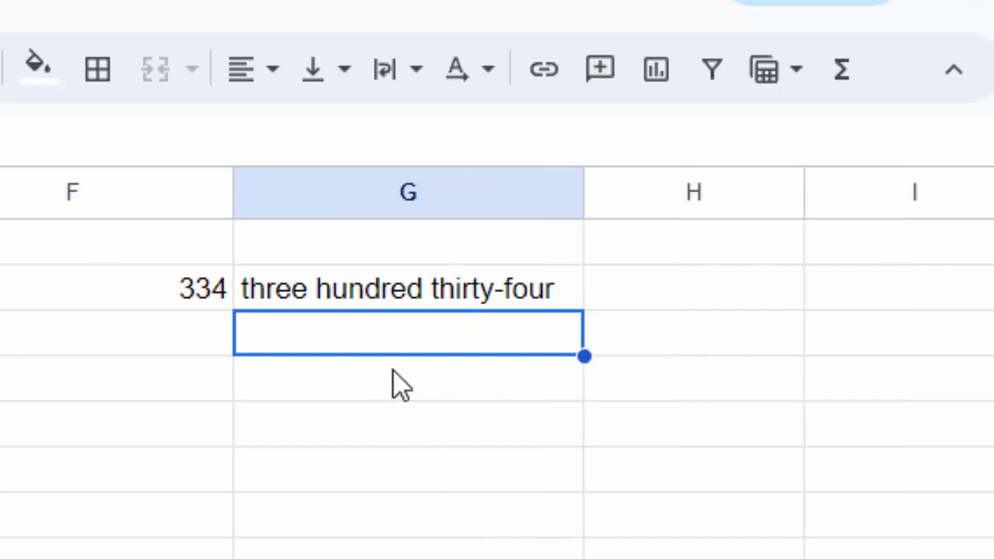
click(192, 348)
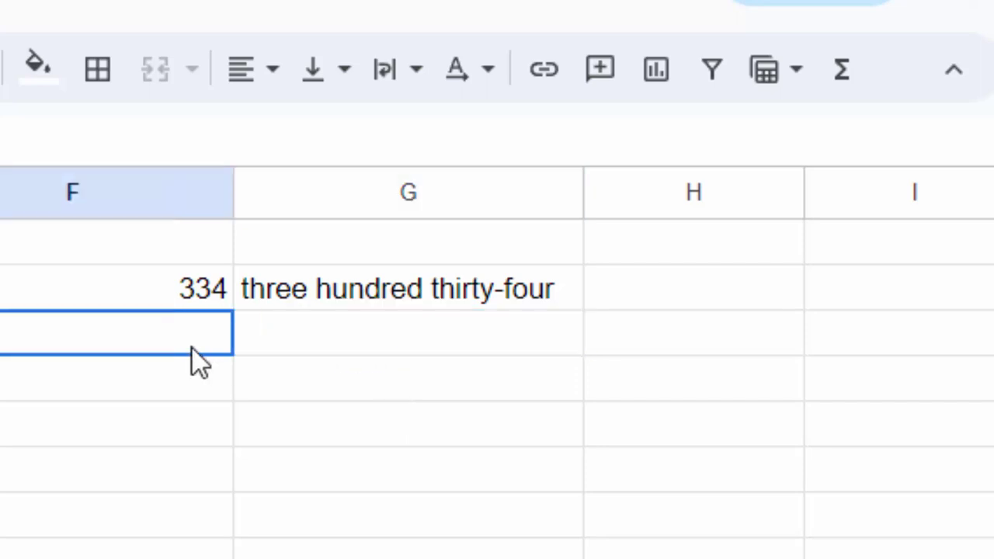
double_click(190, 350)
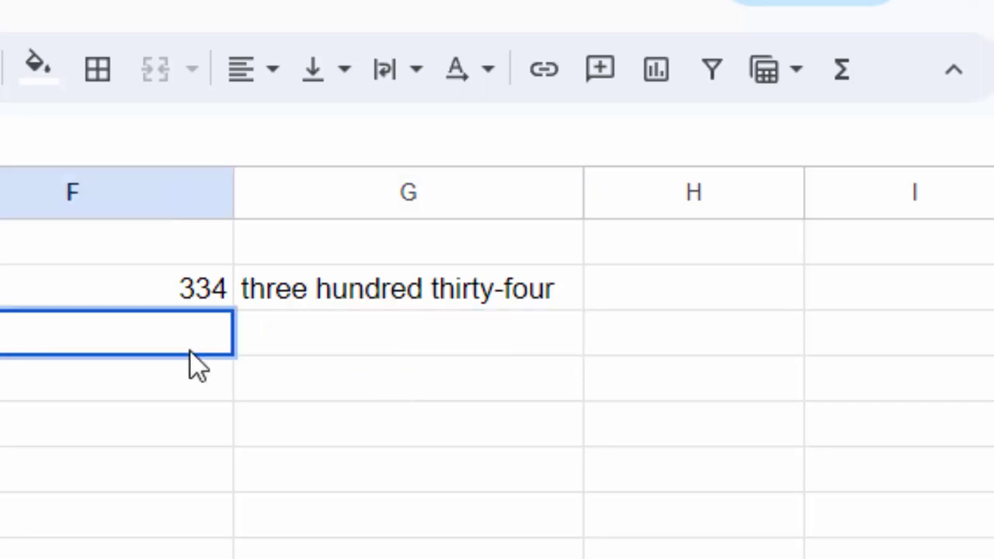
text(7654)
click(460, 305)
drag(583, 310, 577, 346)
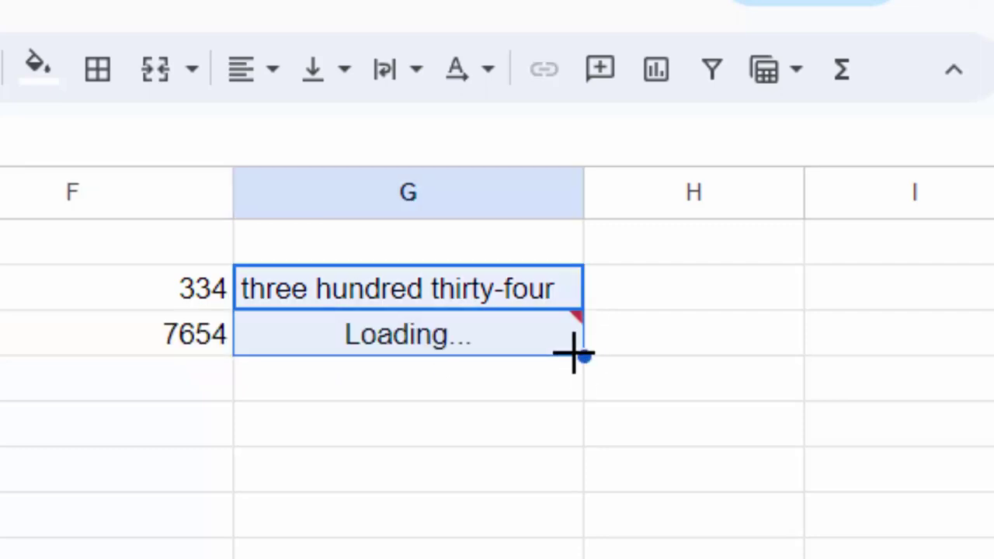
drag(588, 188, 664, 259)
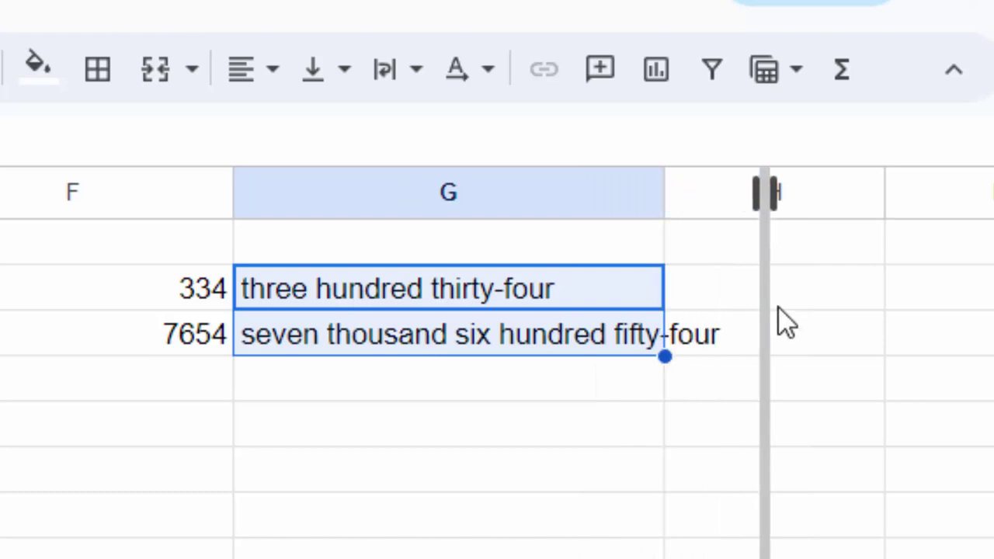
drag(669, 194, 779, 308)
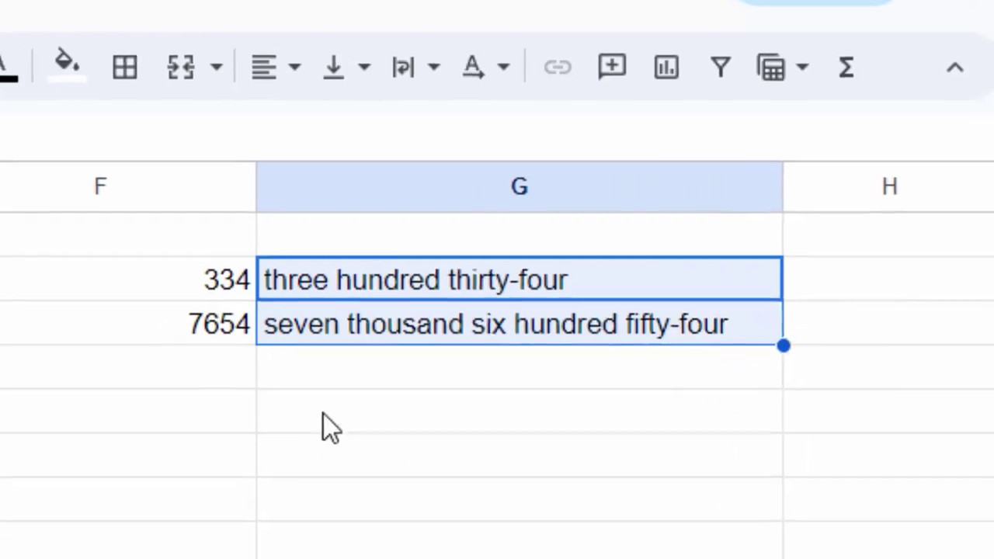
Enter 654 in F4 and fill the NUMBERTEXT formula down to G4
click(283, 339)
text(65)
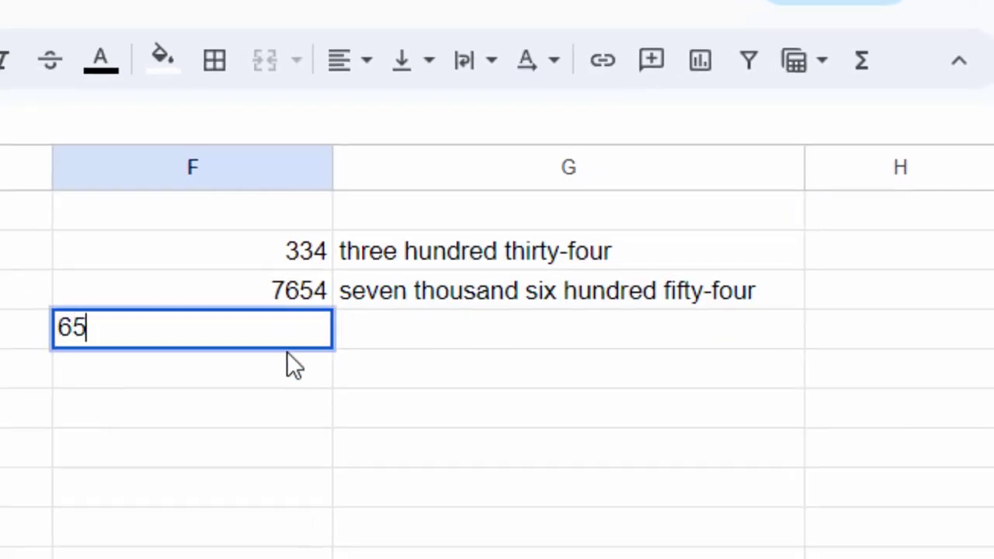
text(4)
click(436, 336)
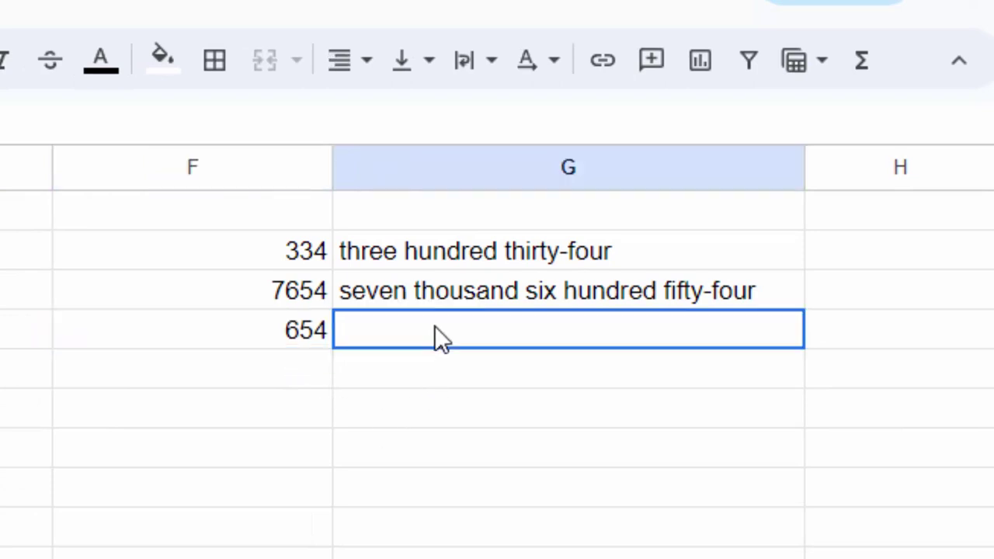
click(505, 254)
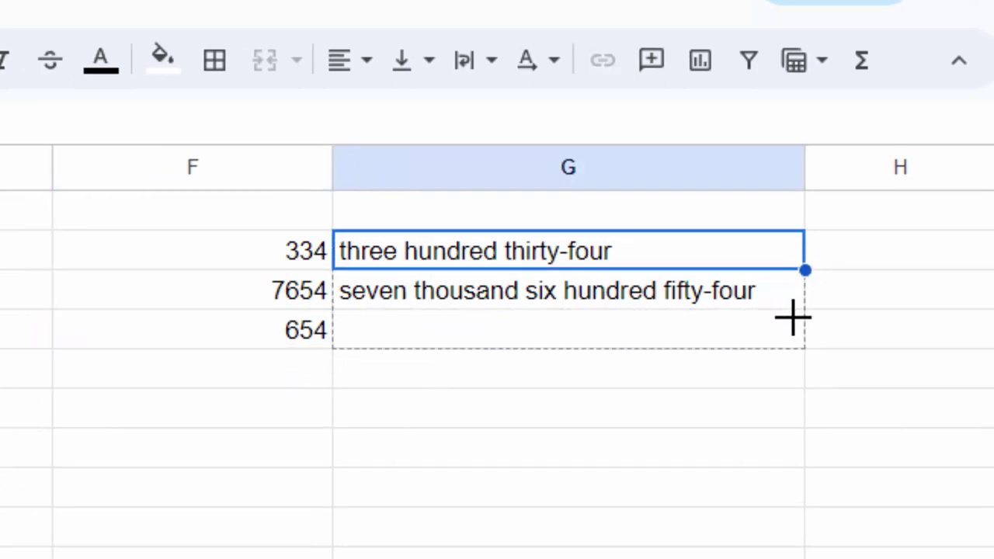
drag(804, 267, 792, 318)
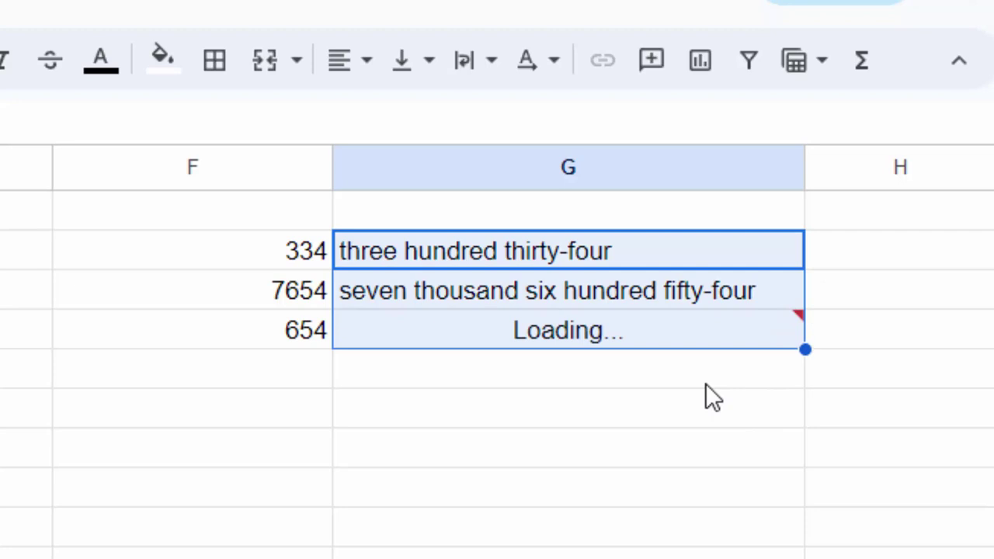